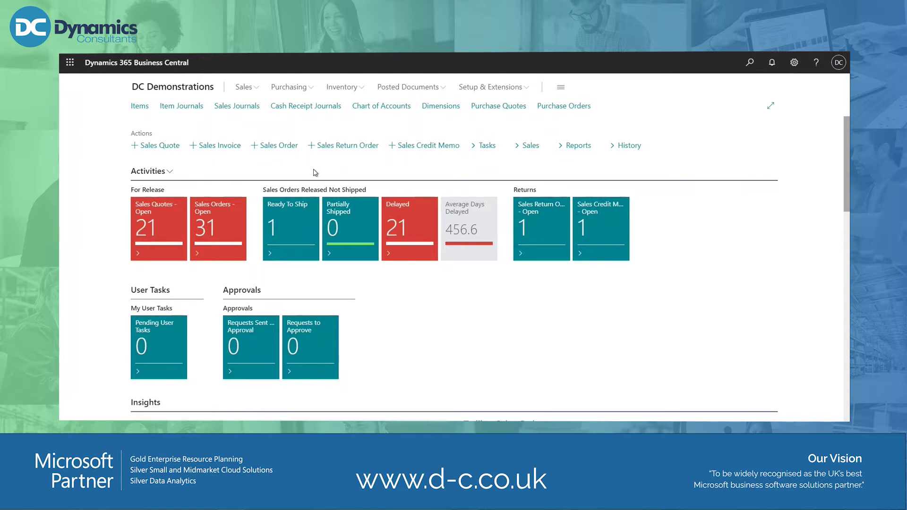
# Set Selangorian Ltd. as the customer on the new sales order.
pyautogui.click(242, 195)
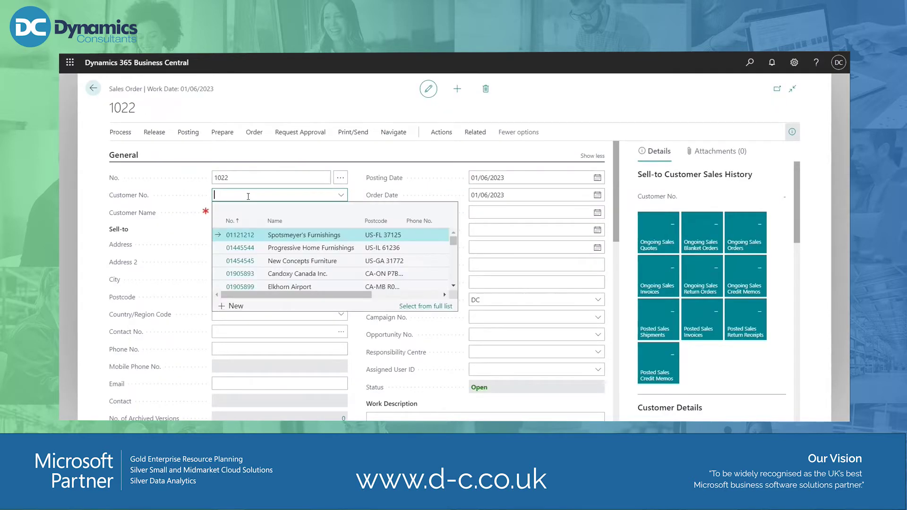
pyautogui.write('20000')
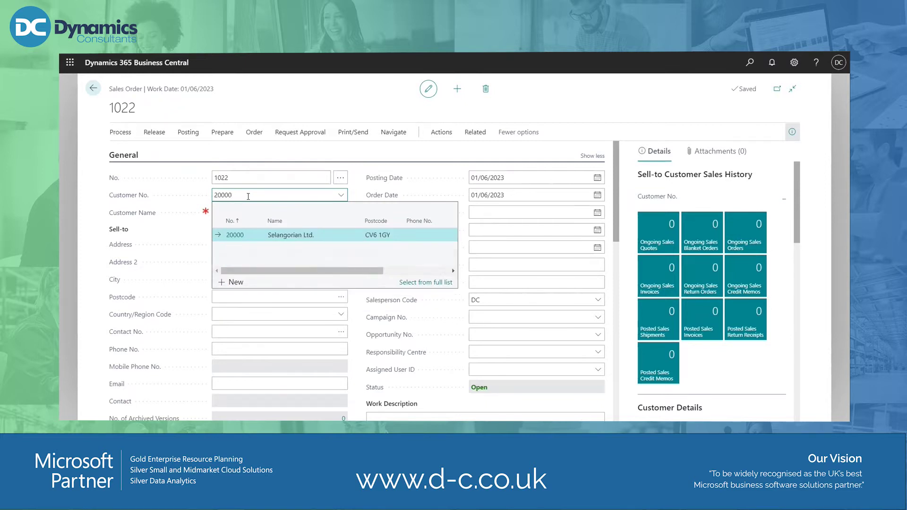
pyautogui.click(248, 240)
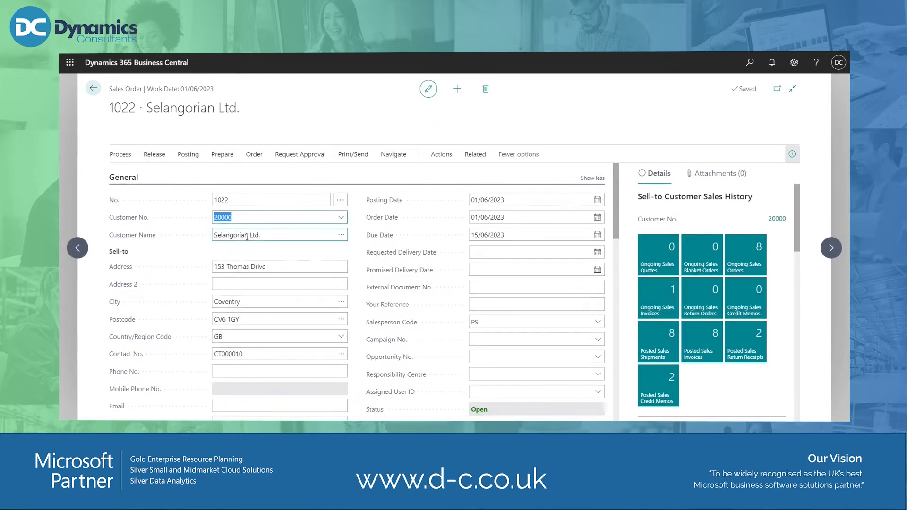
pyautogui.scroll(-3, 258, 303)
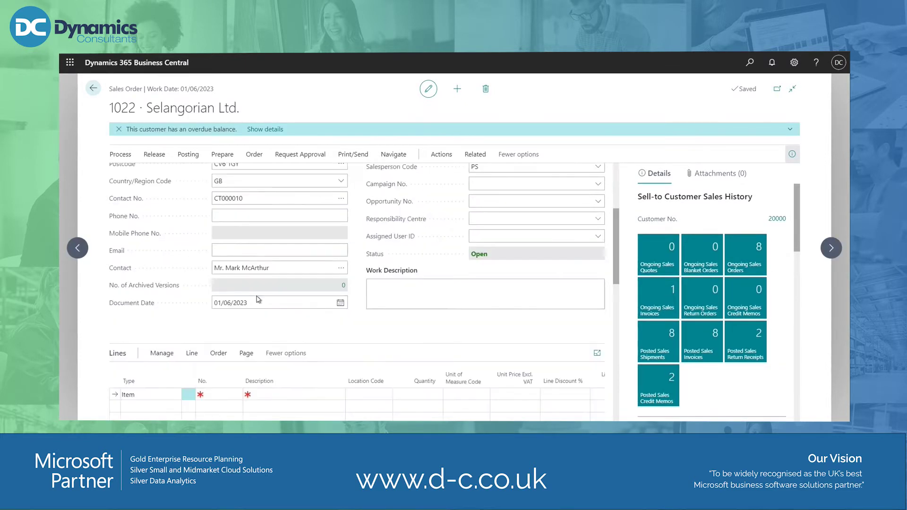
pyautogui.scroll(3, 253, 279)
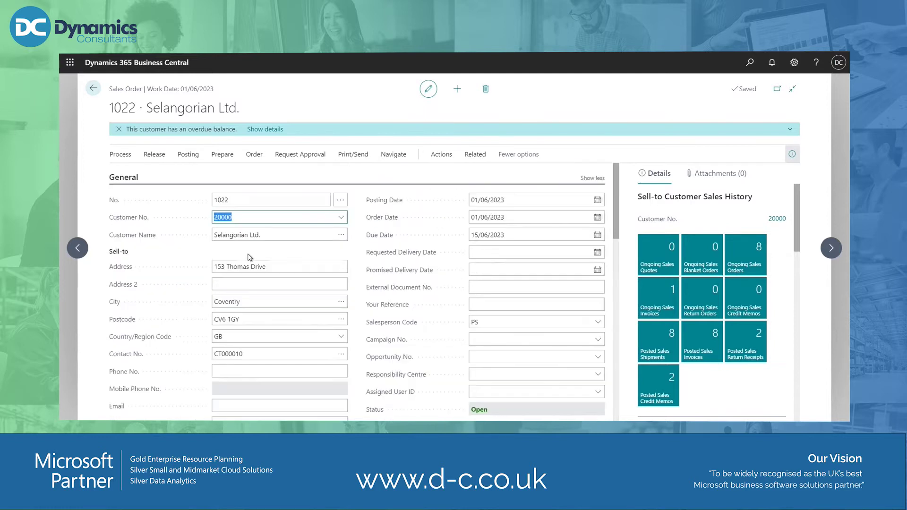
# Enter item 80100 Printing Paper on the first line of the sales order.
pyautogui.click(170, 184)
pyautogui.click(225, 255)
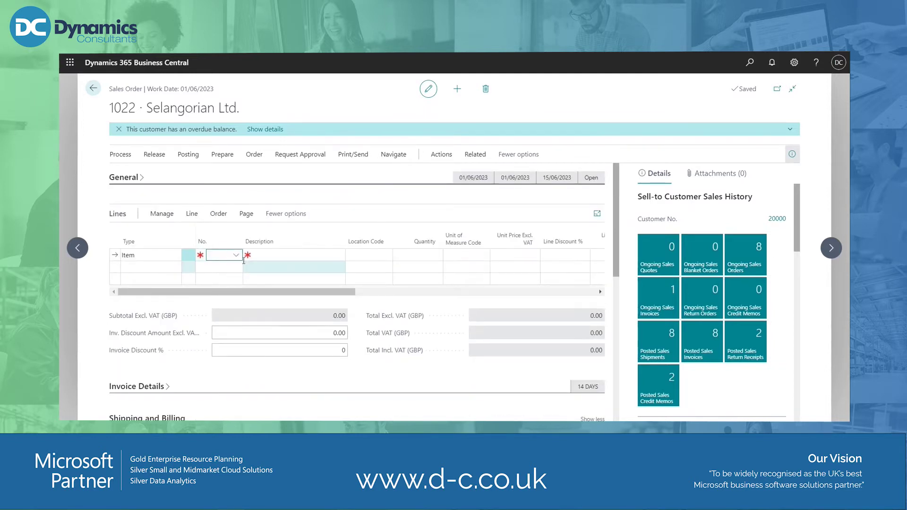
pyautogui.write('8010')
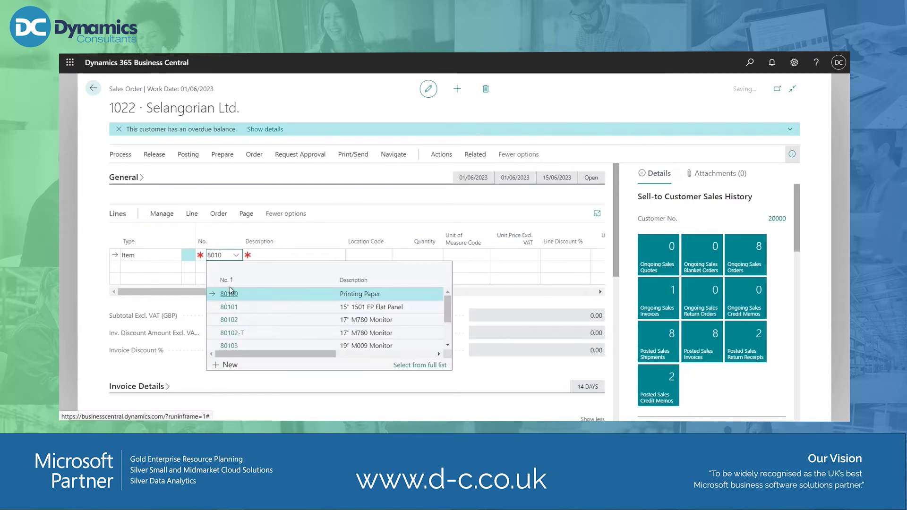
pyautogui.click(228, 294)
pyautogui.press('Return')
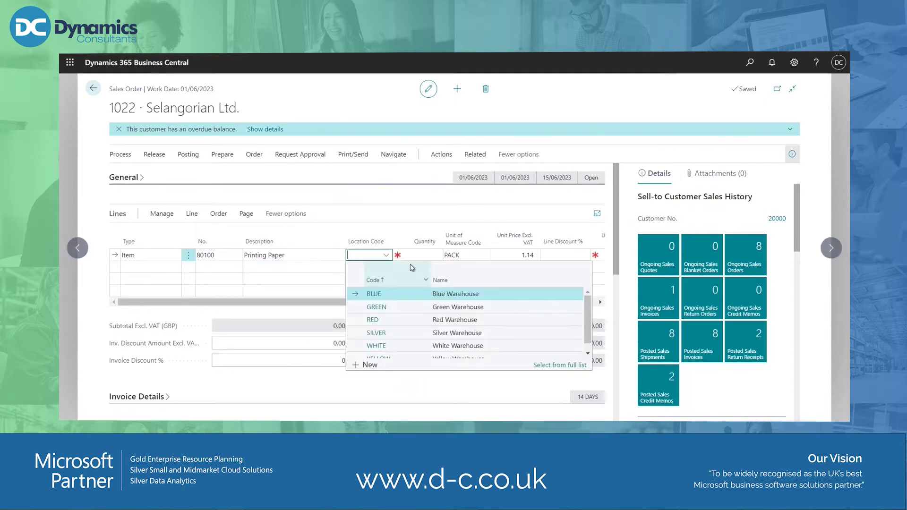
# Set the Printing Paper line's location code to YELLOW and quantity to 5, and check the item's availability details.
pyautogui.scroll(-1, 383, 345)
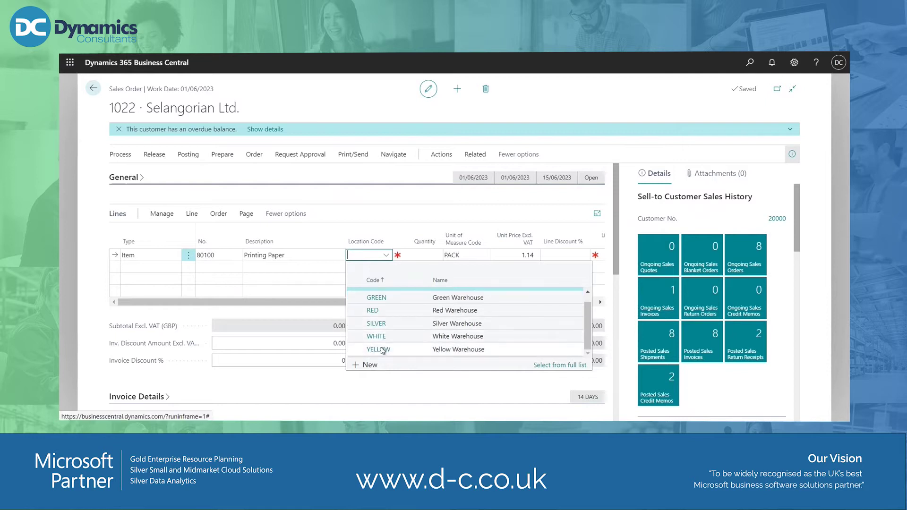
pyautogui.click(382, 349)
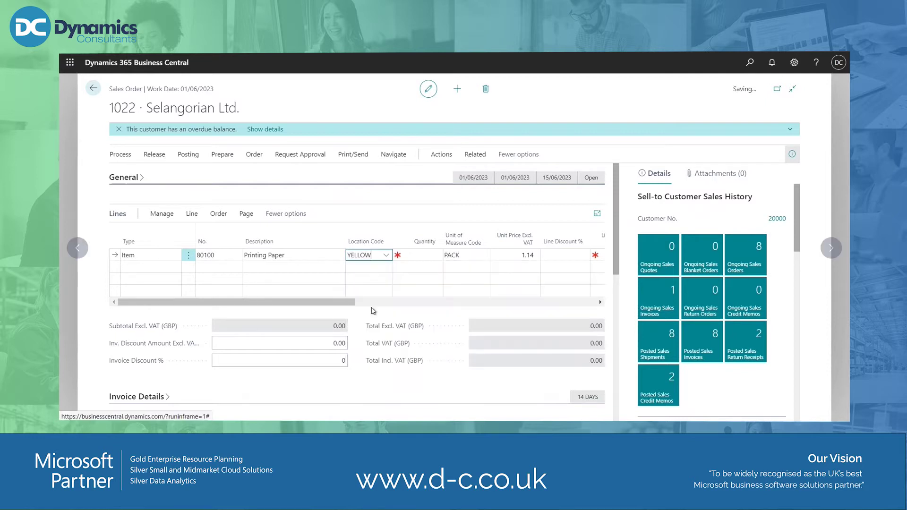
pyautogui.click(418, 255)
pyautogui.write('5')
pyautogui.press('Return')
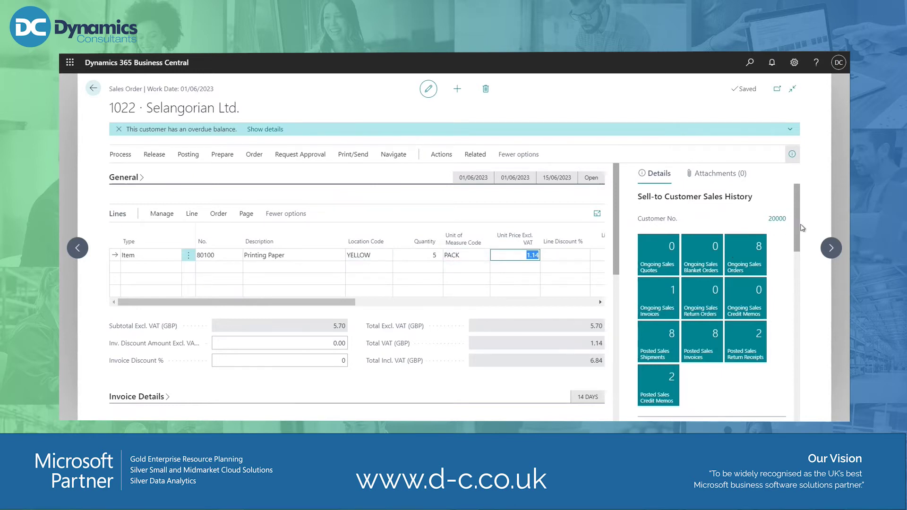
pyautogui.moveTo(798, 248); pyautogui.dragTo(799, 366)
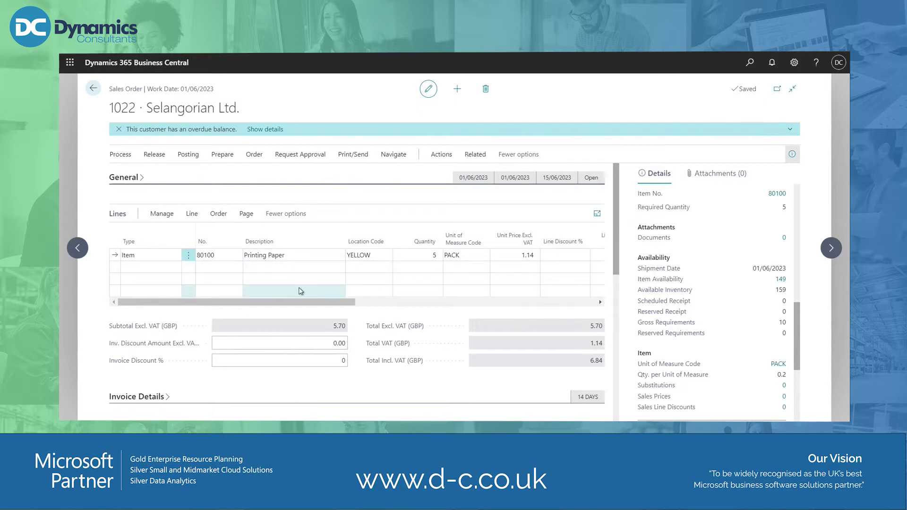
# Hide the details pane and release the sales order.
pyautogui.click(132, 179)
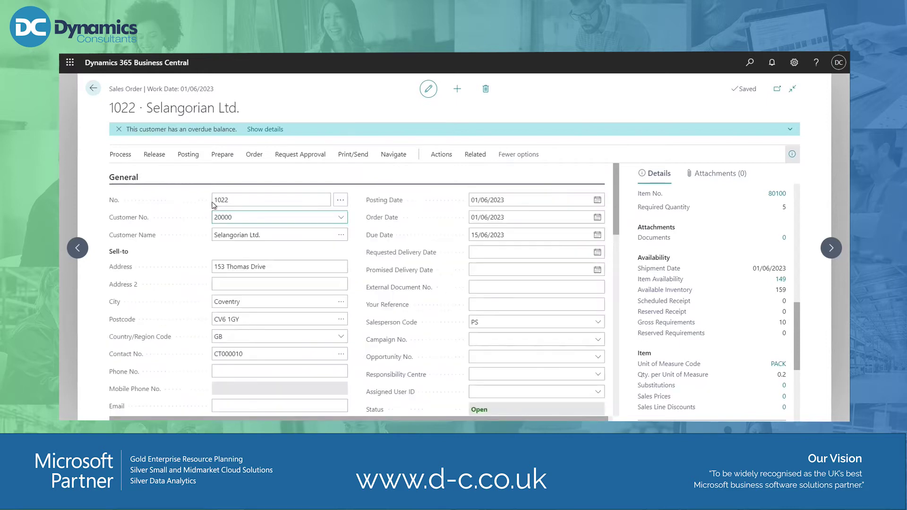
pyautogui.click(160, 159)
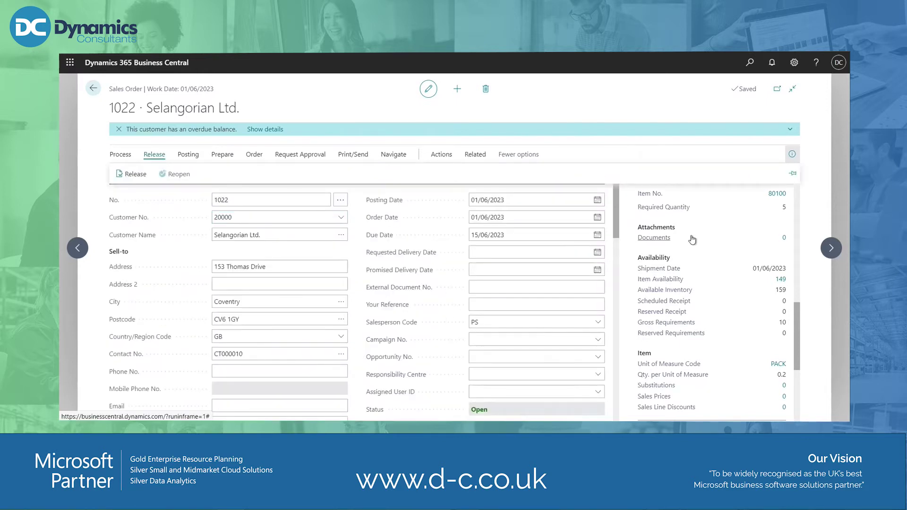
pyautogui.click(792, 154)
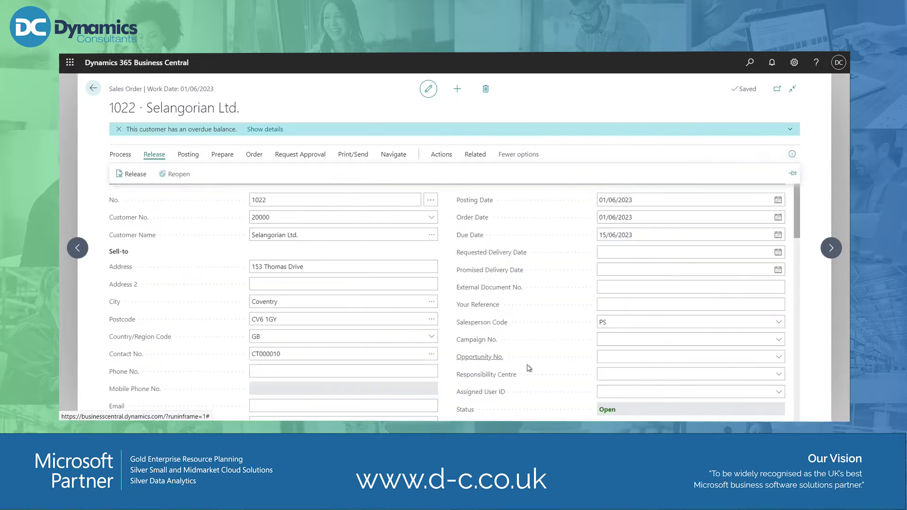
pyautogui.scroll(-3, 640, 395)
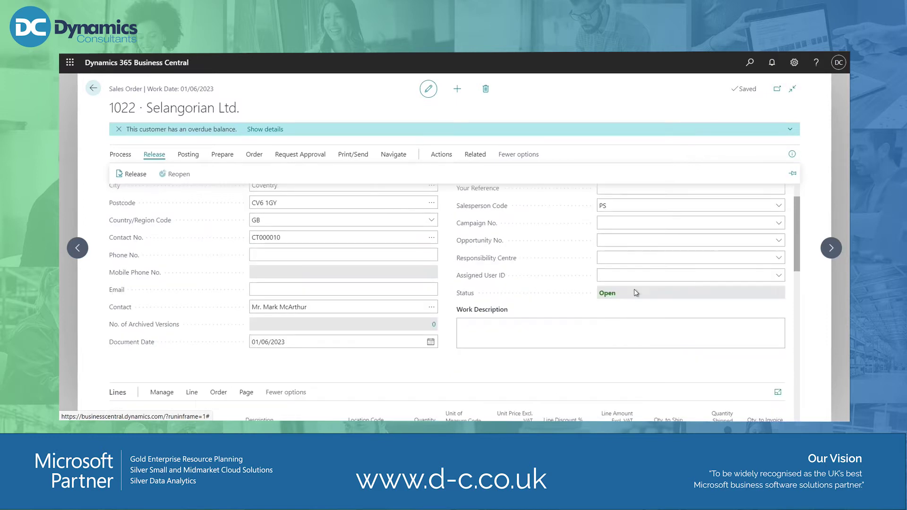
pyautogui.click(128, 174)
pyautogui.click(607, 338)
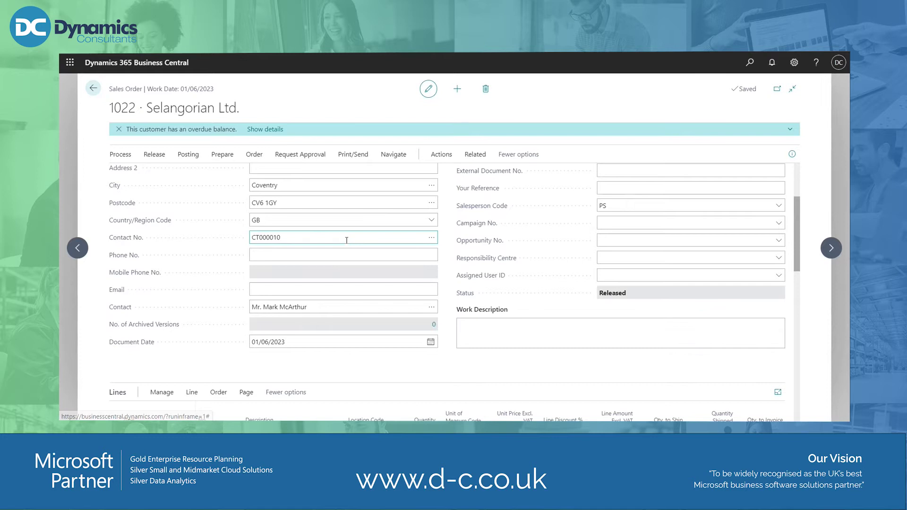
pyautogui.scroll(3, 345, 237)
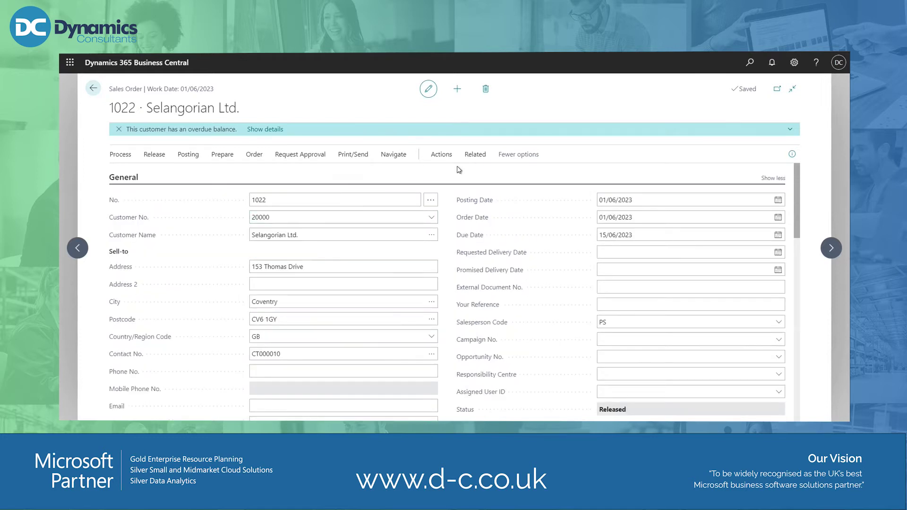
pyautogui.click(441, 155)
pyautogui.click(326, 174)
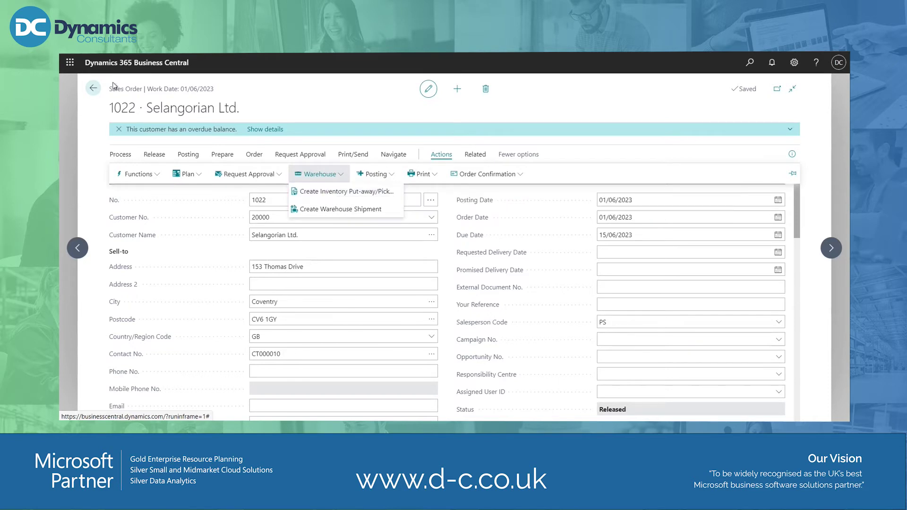
# Leave the order, remove the number filter from the sales orders list, and open the released Selangorian Ltd. order with amount 5.70.
pyautogui.click(95, 88)
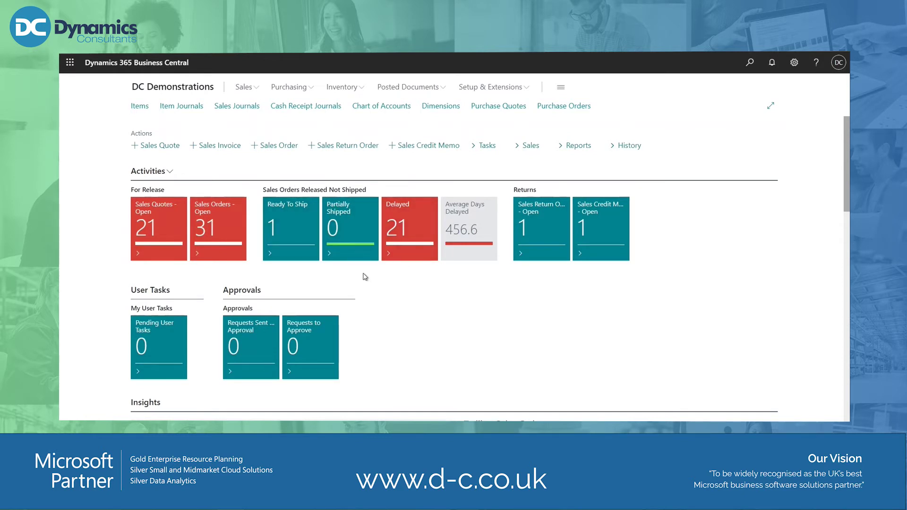
pyautogui.click(251, 87)
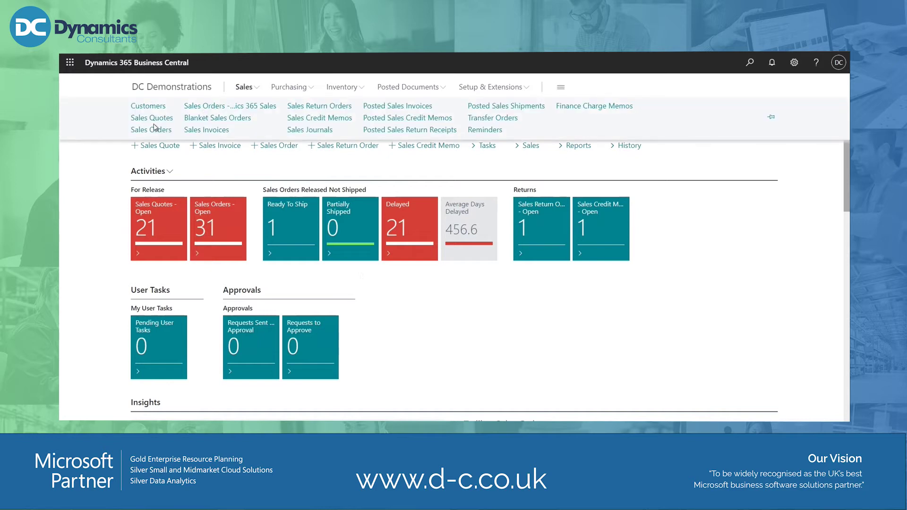
pyautogui.click(156, 131)
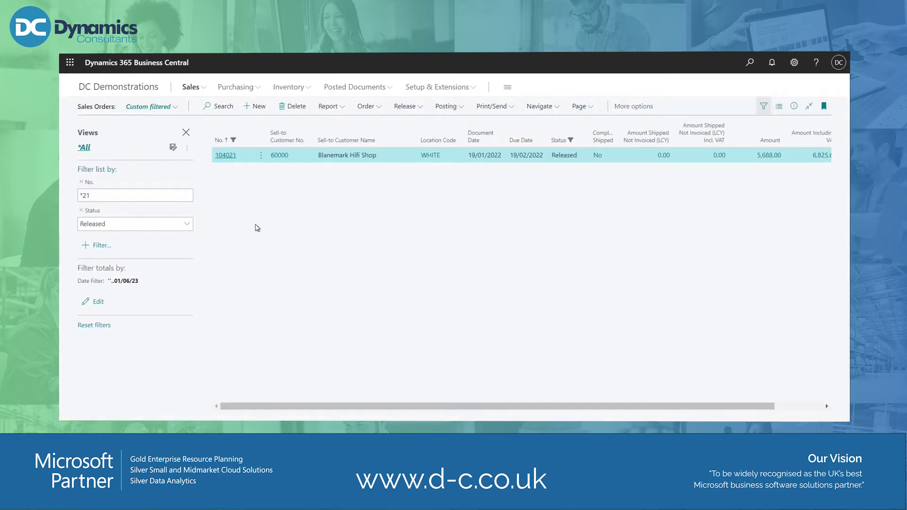
pyautogui.click(81, 182)
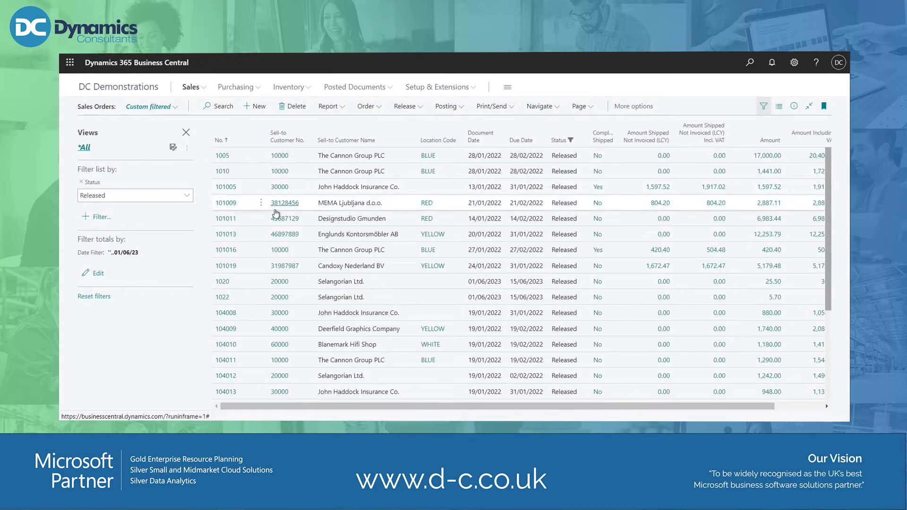
pyautogui.click(226, 303)
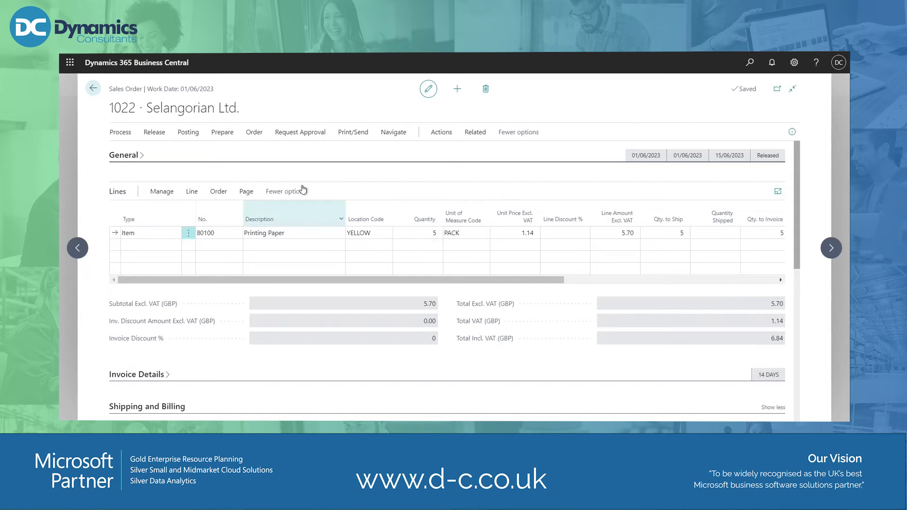
# Create an inventory pick for the released sales order using the last used options and filters.
pyautogui.click(441, 132)
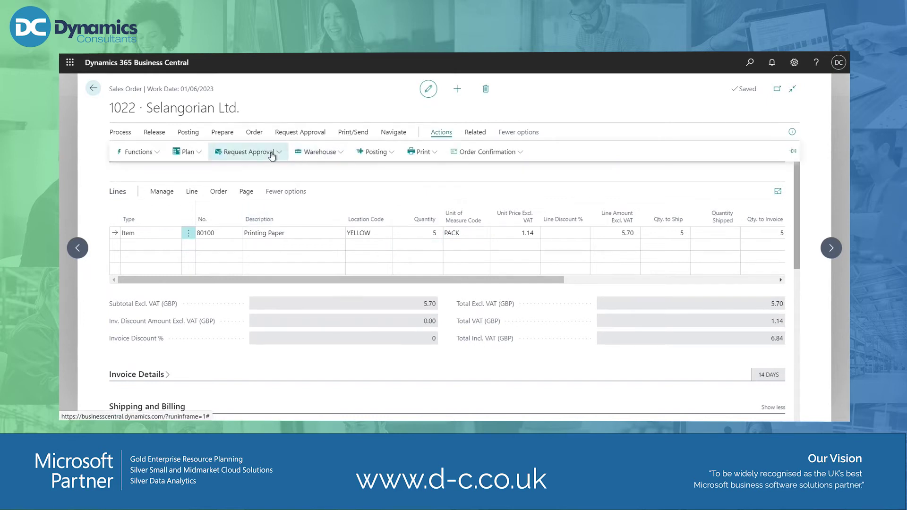
pyautogui.click(312, 152)
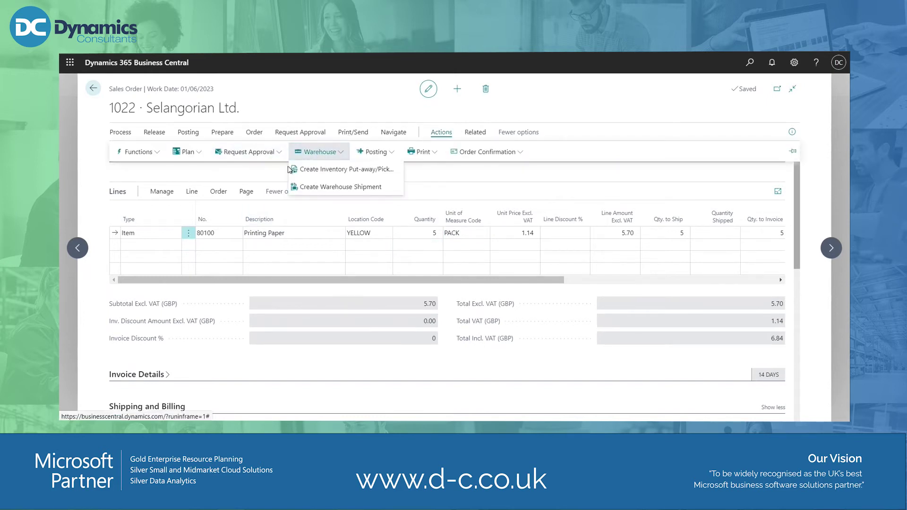
pyautogui.click(325, 171)
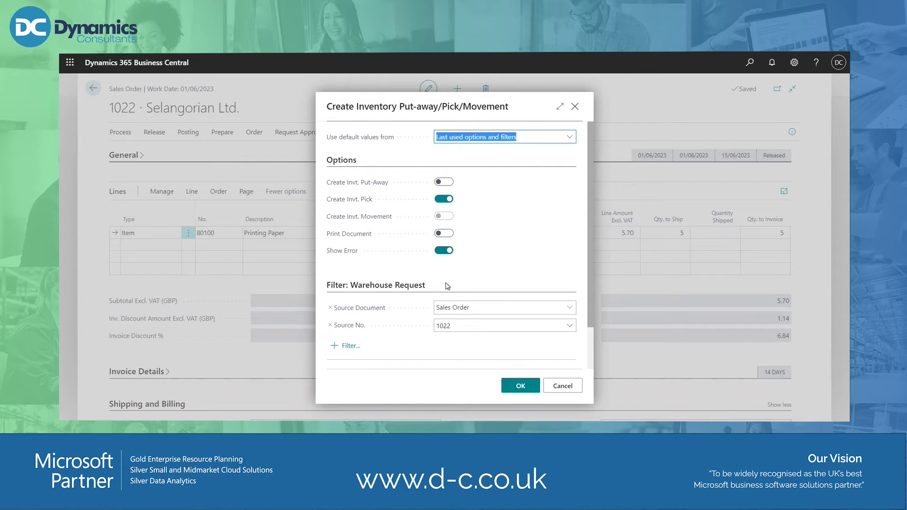
pyautogui.click(521, 385)
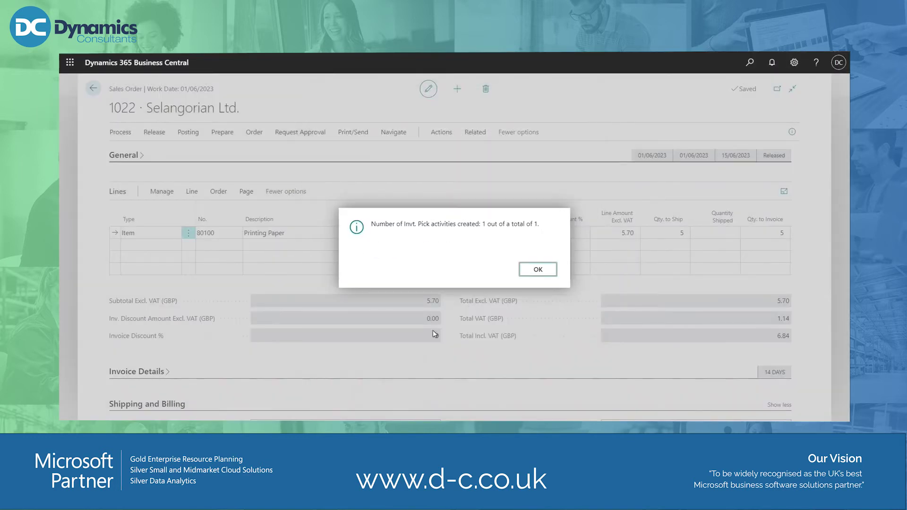
pyautogui.click(540, 275)
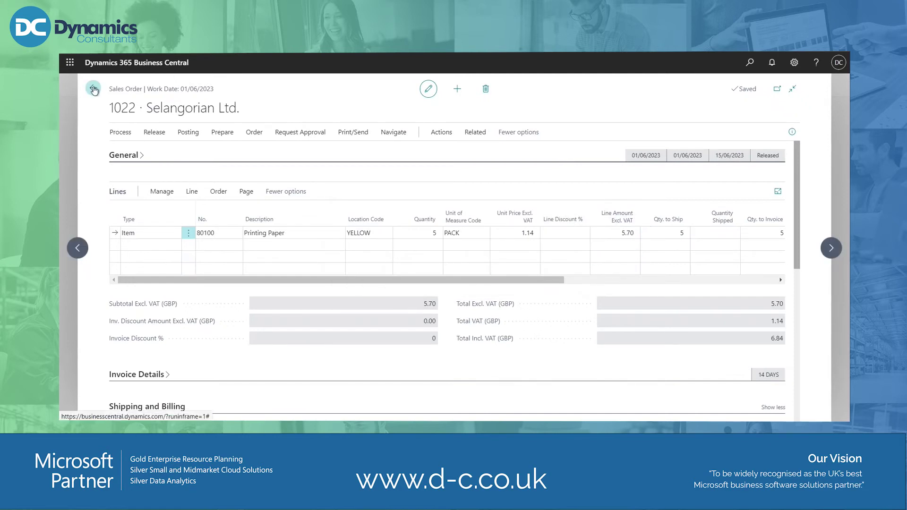
# Close the sales order, search for "inv pick" and open the inventory pick created for that order.
pyautogui.press('Escape')
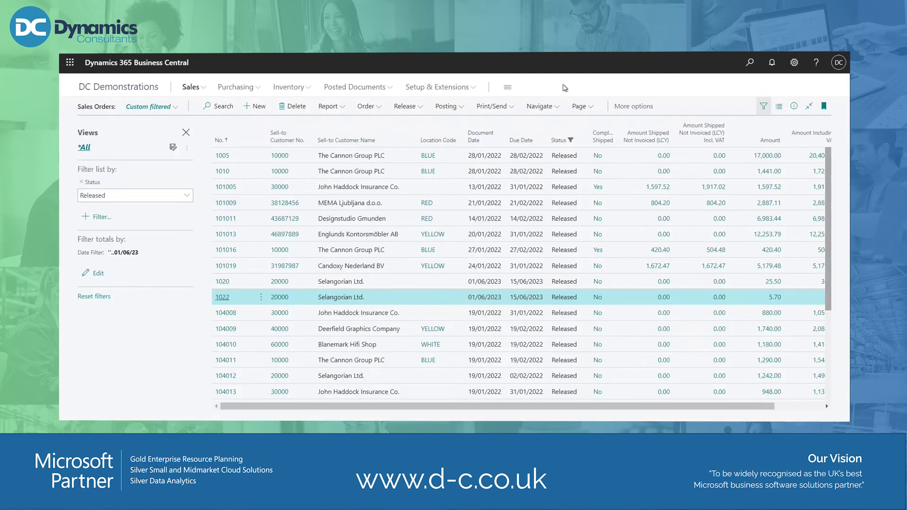
pyautogui.hotkey('alt', 'q')
pyautogui.write('inv pick')
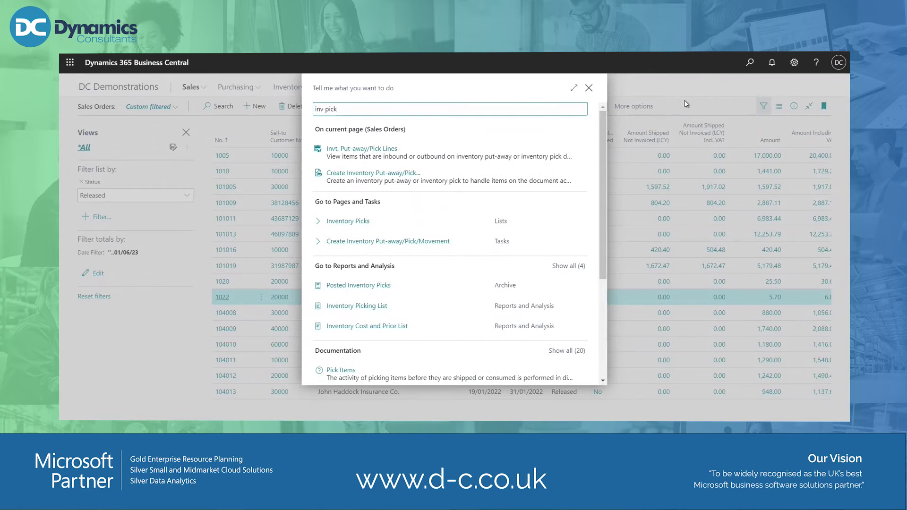
pyautogui.click(379, 152)
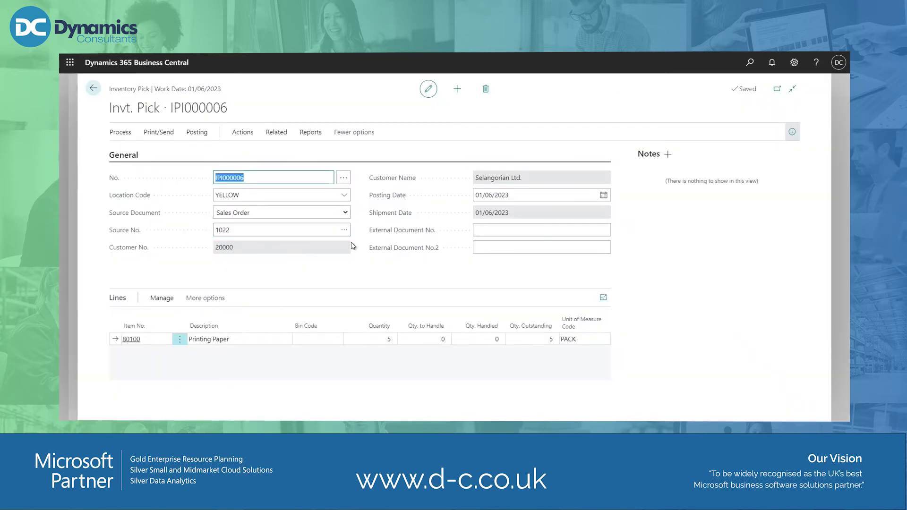
# Hide the pick's details pane and set Qty. to Handle to 5 on the Printing Paper line.
pyautogui.click(791, 132)
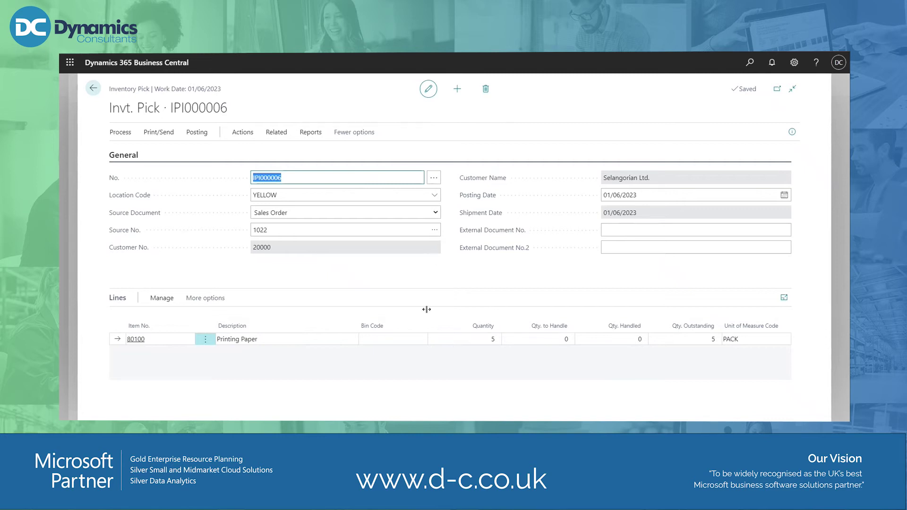
pyautogui.click(563, 339)
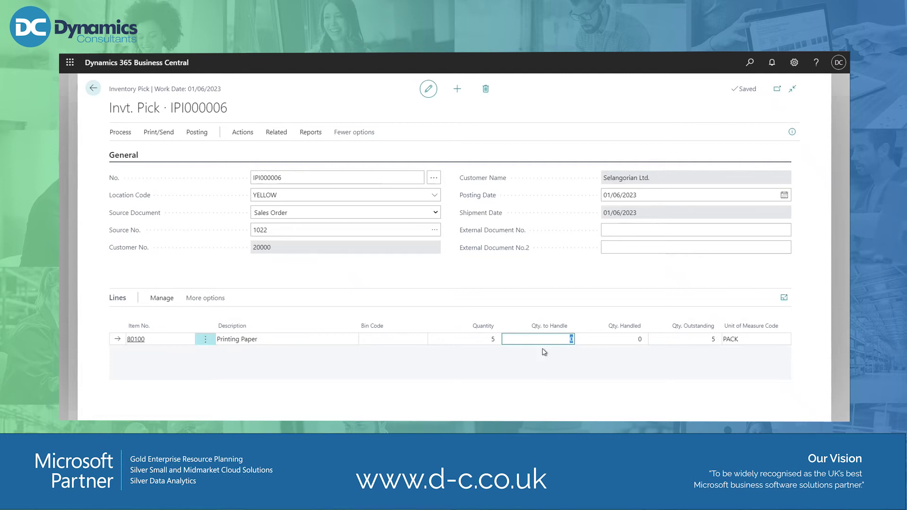
pyautogui.write('5')
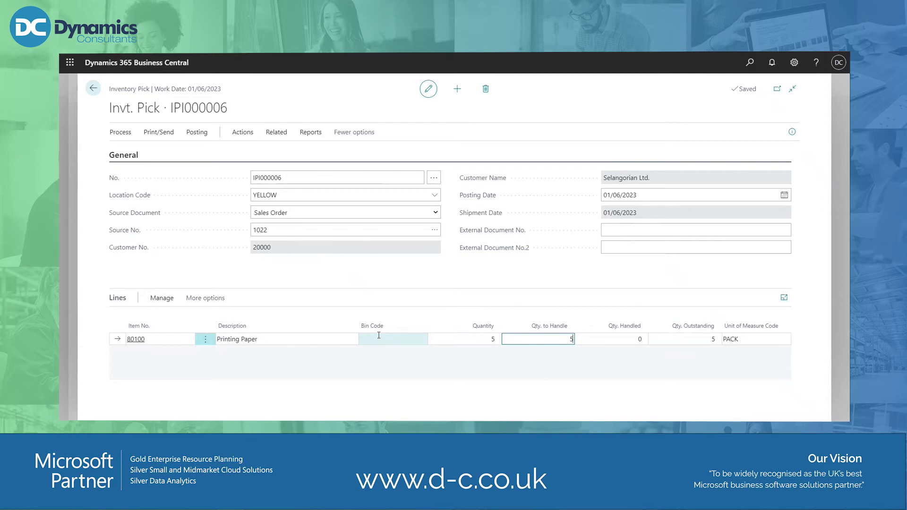
pyautogui.click(122, 130)
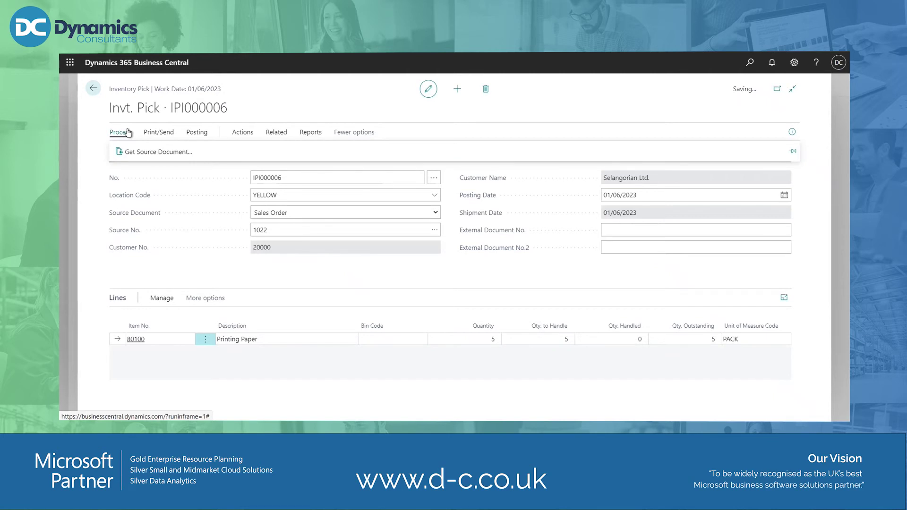
pyautogui.click(166, 158)
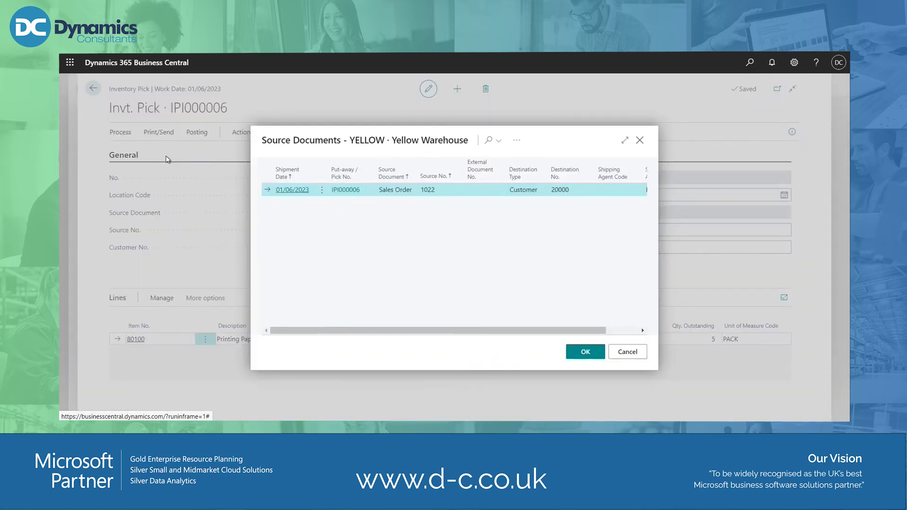
pyautogui.click(626, 355)
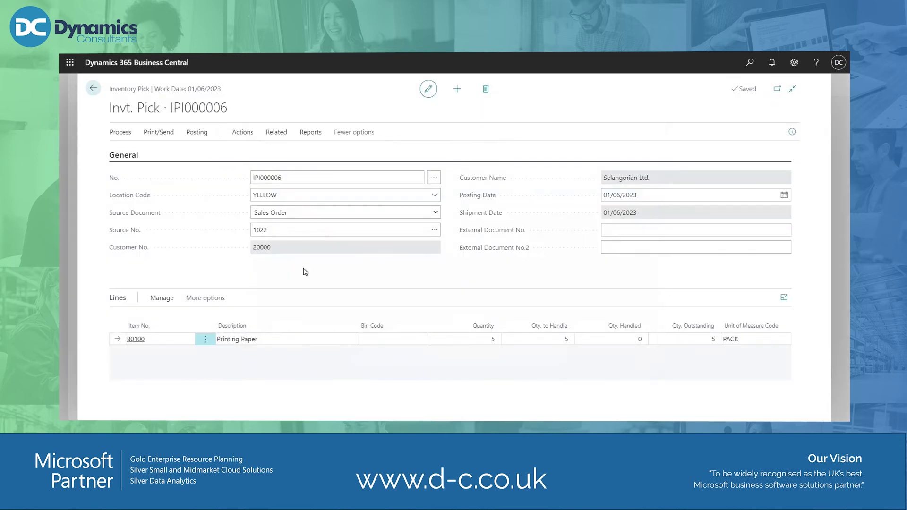
# Autofill the quantity to handle on the inventory pick.
pyautogui.click(246, 133)
pyautogui.click(129, 154)
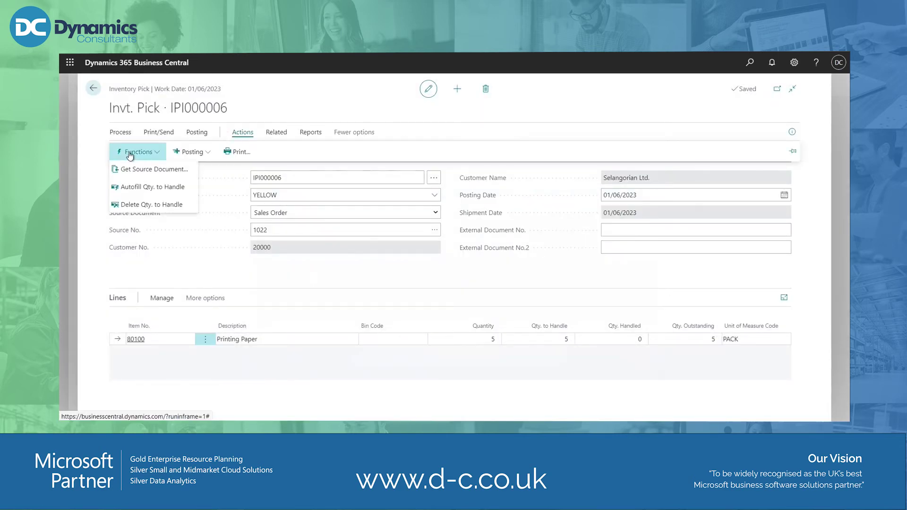
pyautogui.click(144, 188)
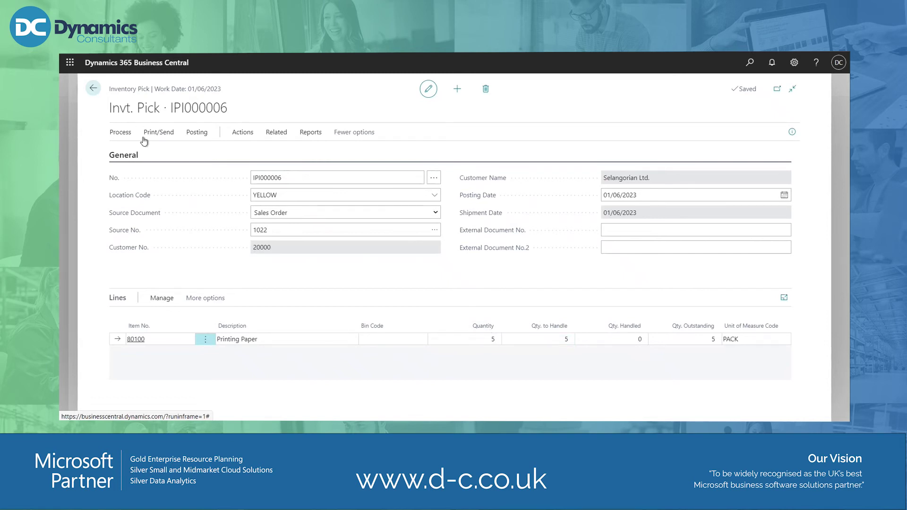
# Post the inventory pick with the Ship option only.
pyautogui.click(196, 134)
pyautogui.click(126, 153)
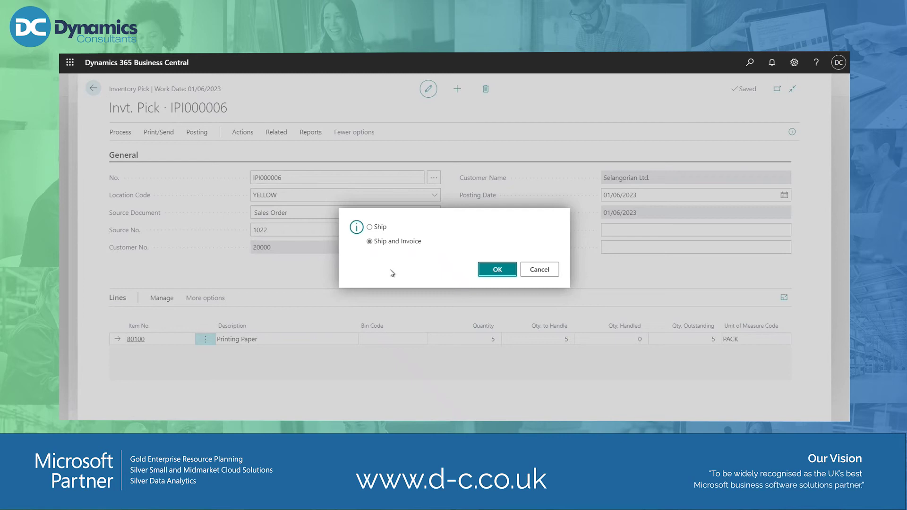
pyautogui.click(384, 227)
pyautogui.click(498, 270)
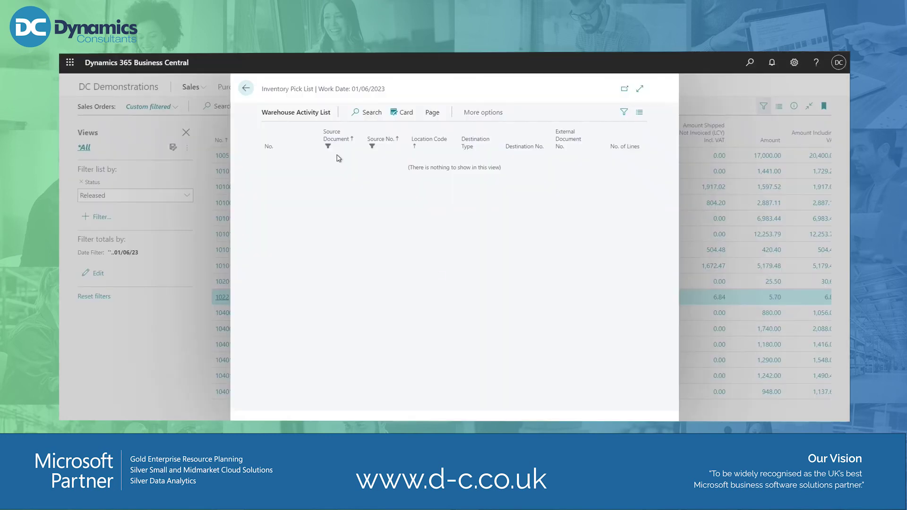
# Leave the pick list, reopen the Selangorian Ltd. order with amount 5.70 from the sales orders list, and check its line's shipped and invoice quantities.
pyautogui.click(246, 88)
pyautogui.click(119, 90)
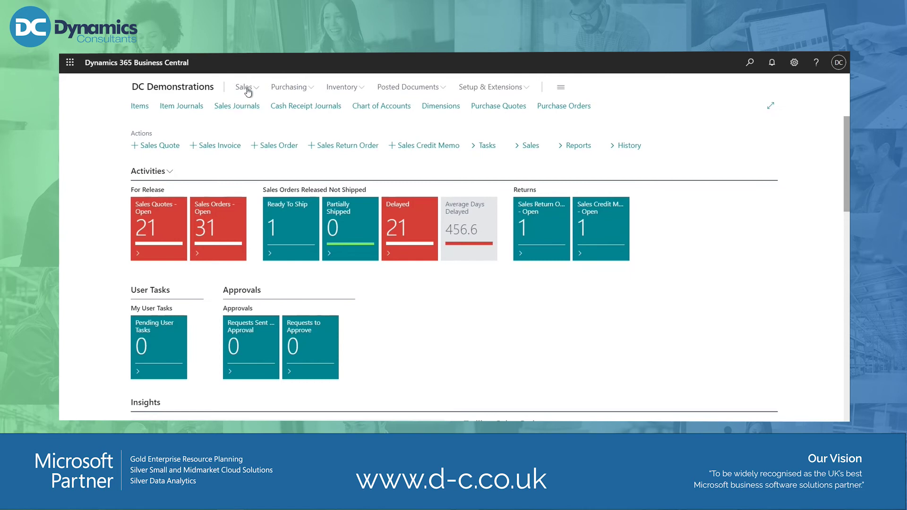
pyautogui.click(244, 88)
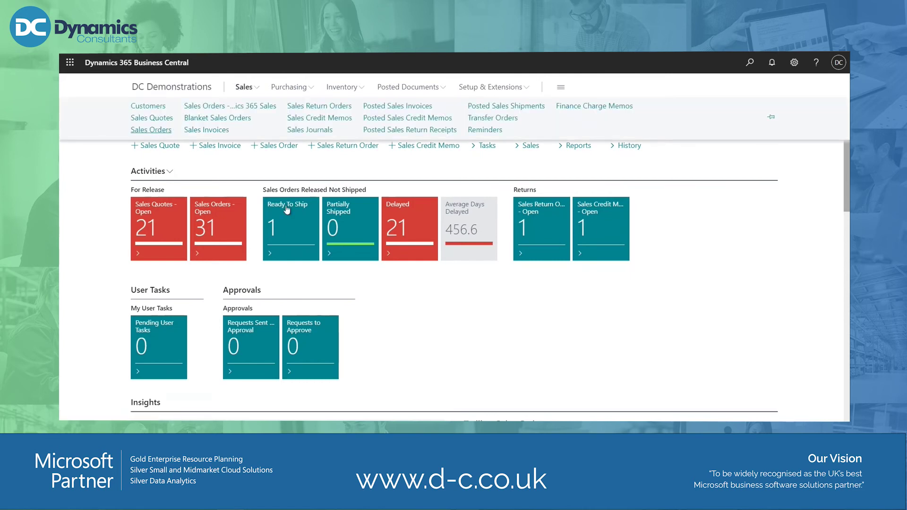
pyautogui.click(154, 129)
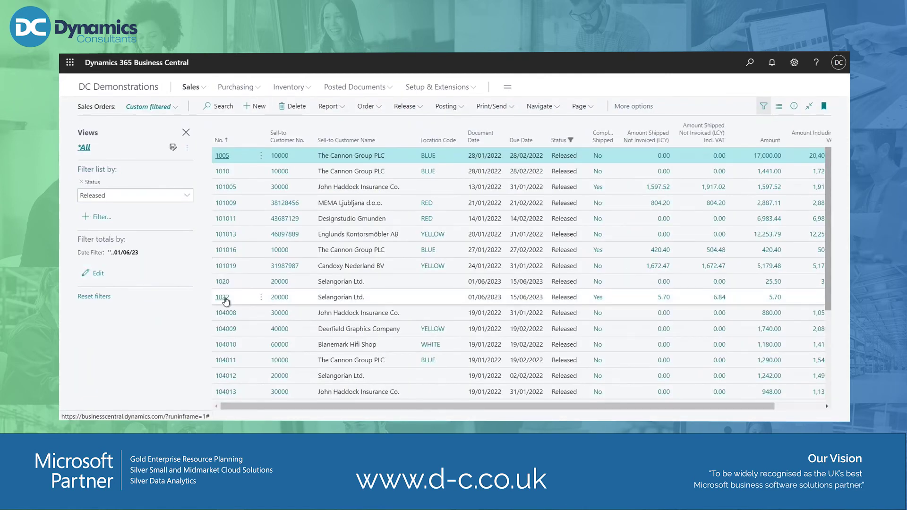
pyautogui.click(223, 298)
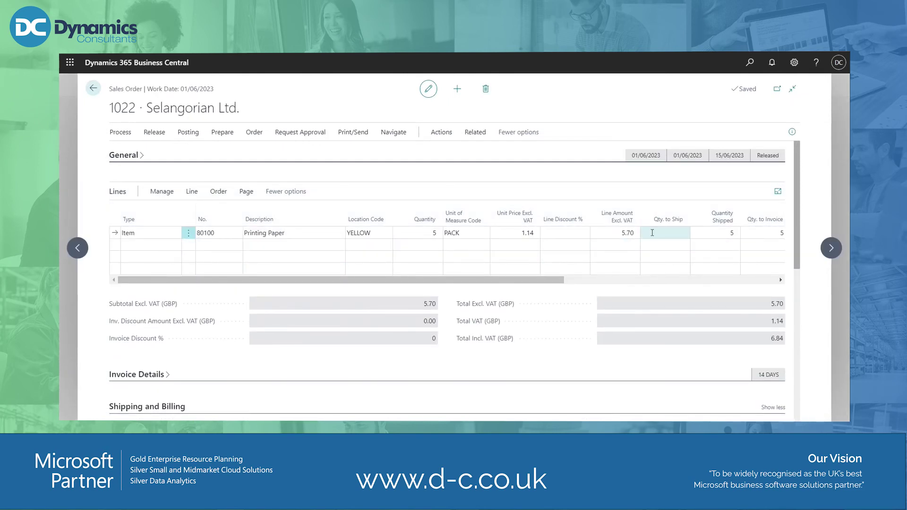
pyautogui.moveTo(547, 279); pyautogui.dragTo(633, 278)
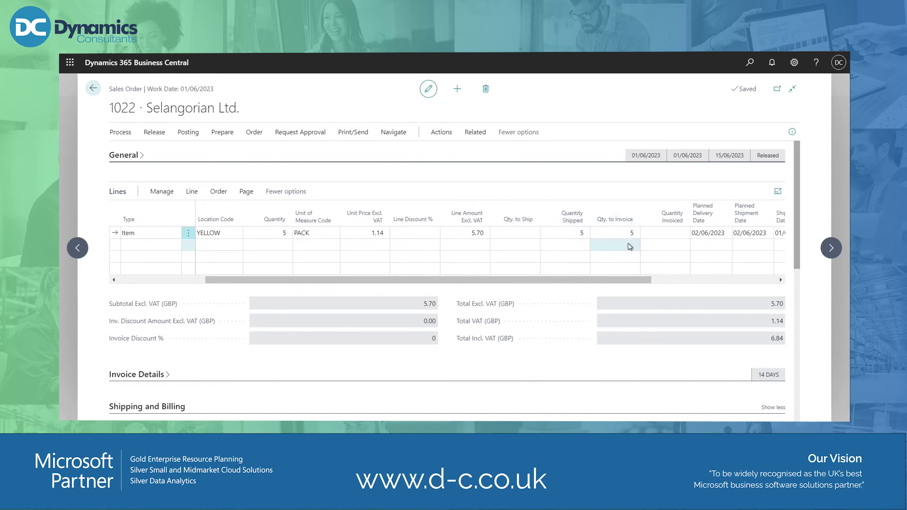
# Post the sales order with the Invoice option, then open the posted invoice and expand its General details.
pyautogui.click(187, 136)
pyautogui.click(141, 151)
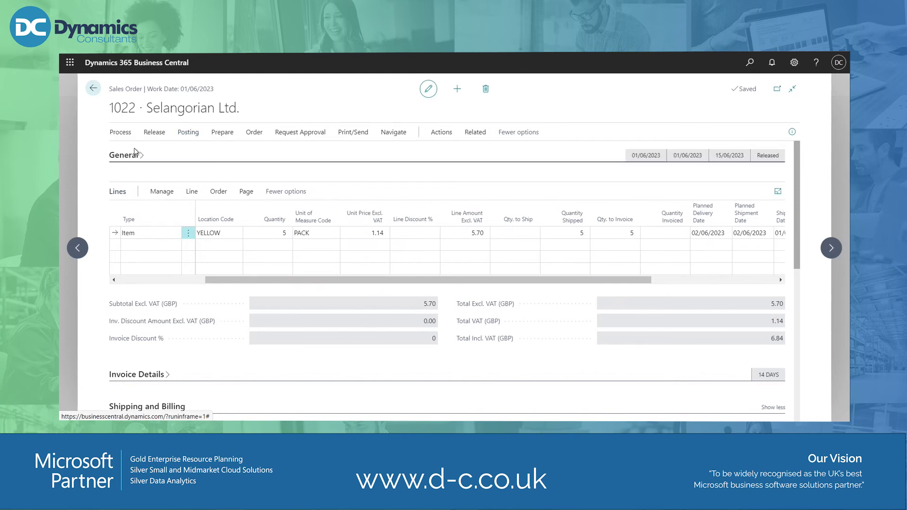
pyautogui.click(395, 236)
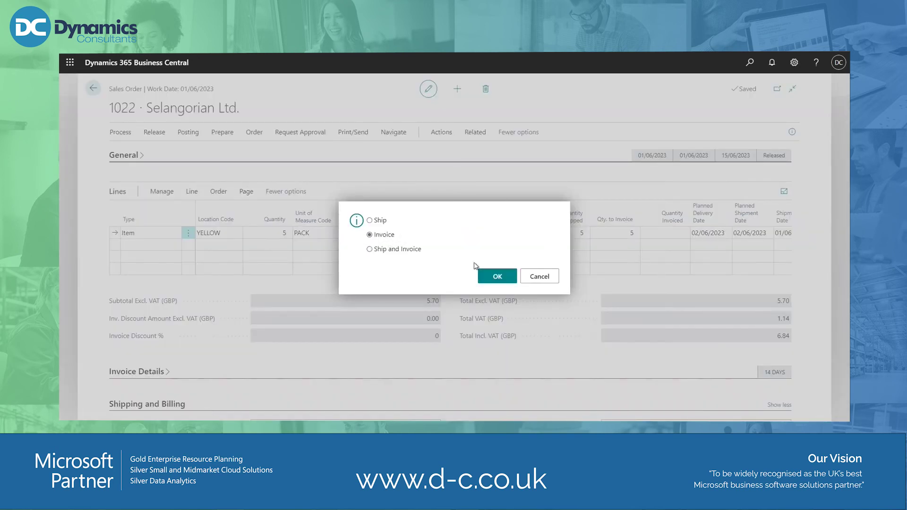
pyautogui.click(507, 282)
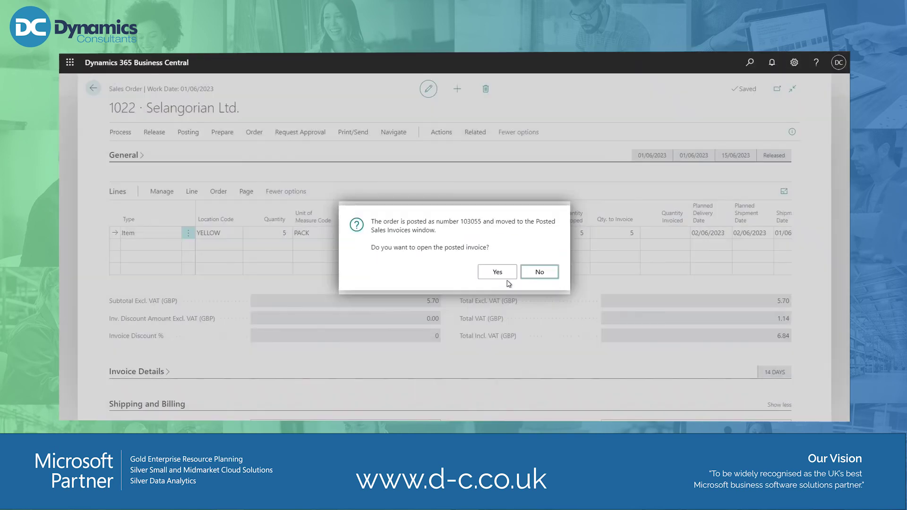
pyautogui.click(504, 273)
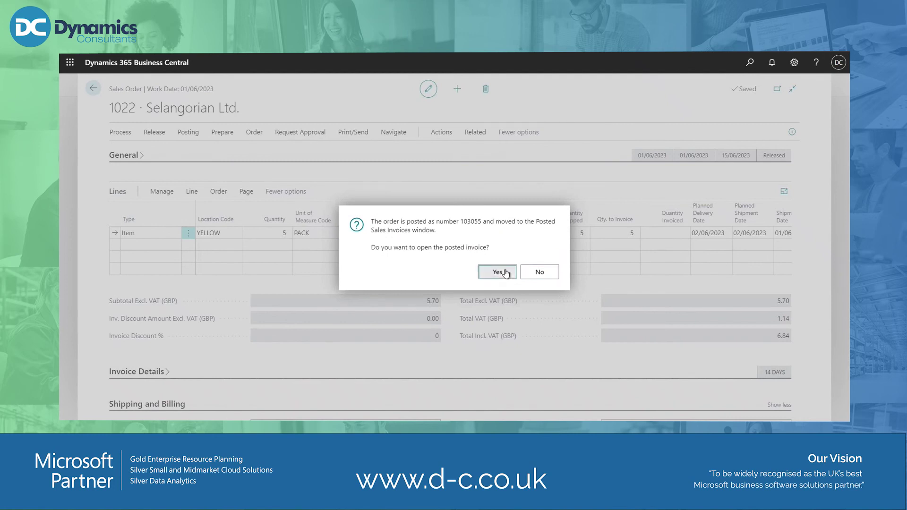
pyautogui.click(482, 274)
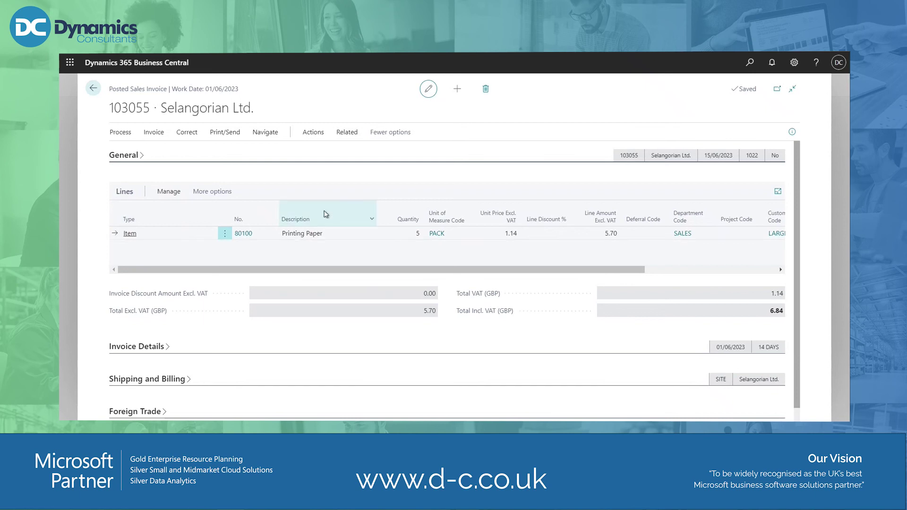
pyautogui.click(135, 157)
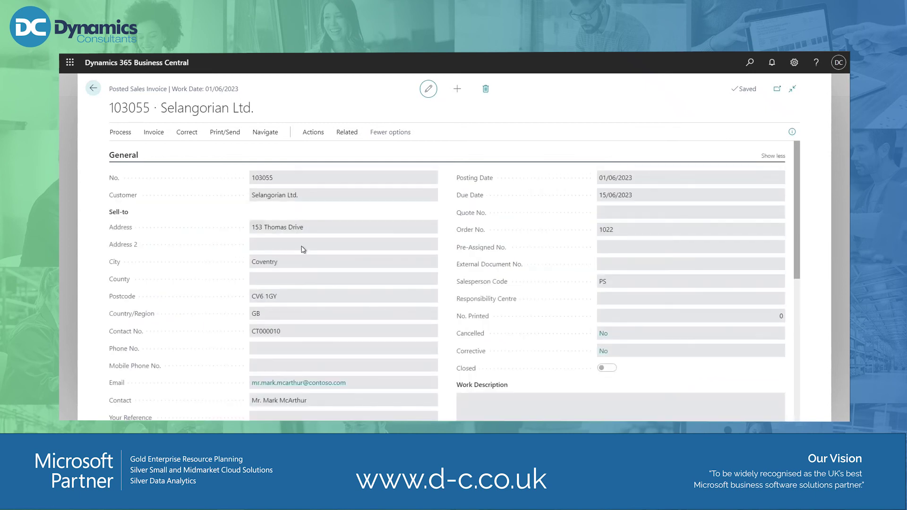
# Close the posted invoice, hide the filter pane of the sales orders list and return to the home page.
pyautogui.click(103, 93)
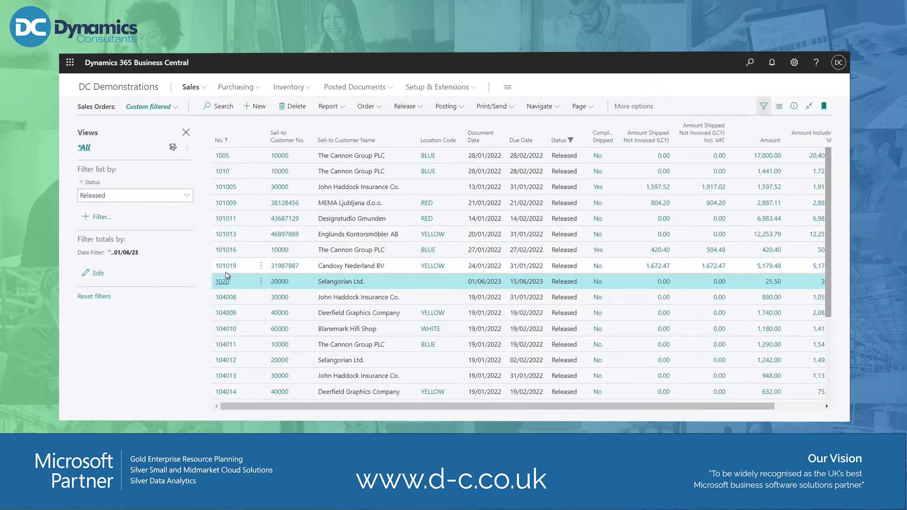
pyautogui.click(185, 133)
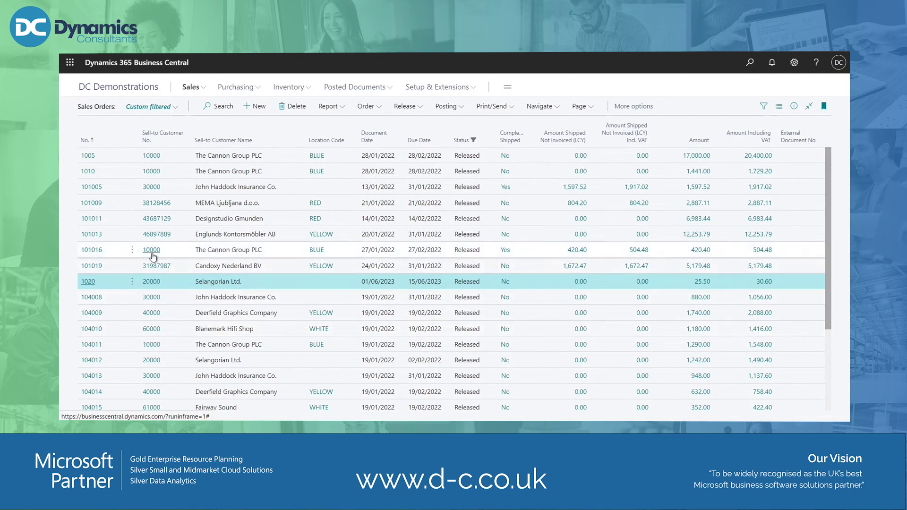
pyautogui.click(148, 90)
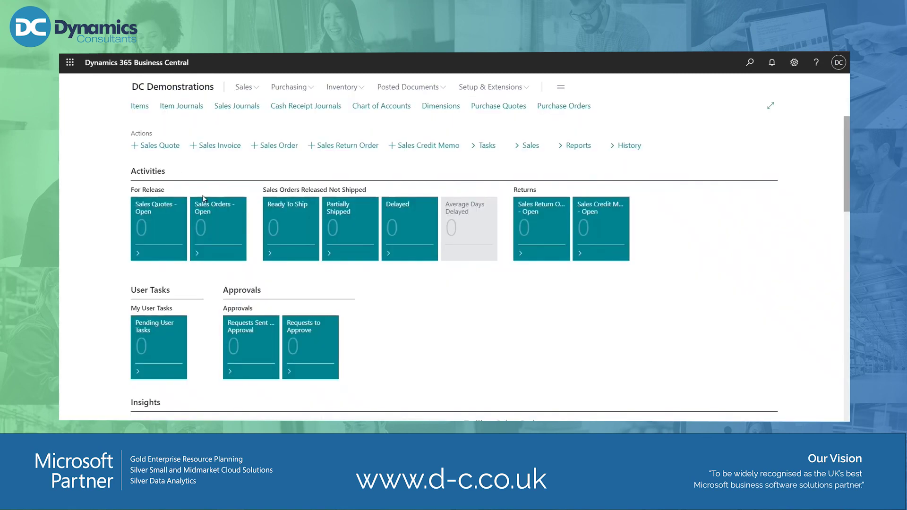